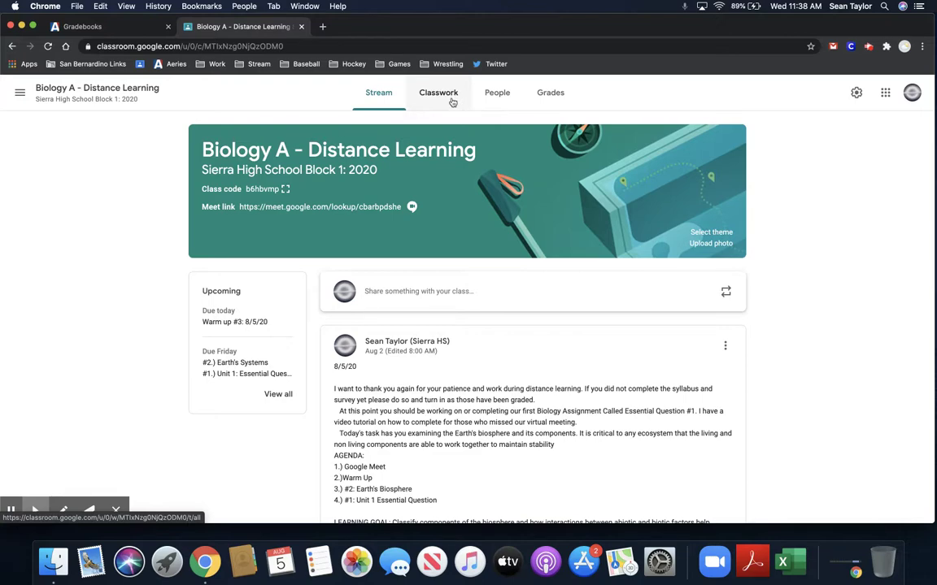
# Scroll the Biology A - Distance Learning stream down to the #1.) Unit 1: Essential Question post.
pyautogui.scroll(-5, 487, 205)
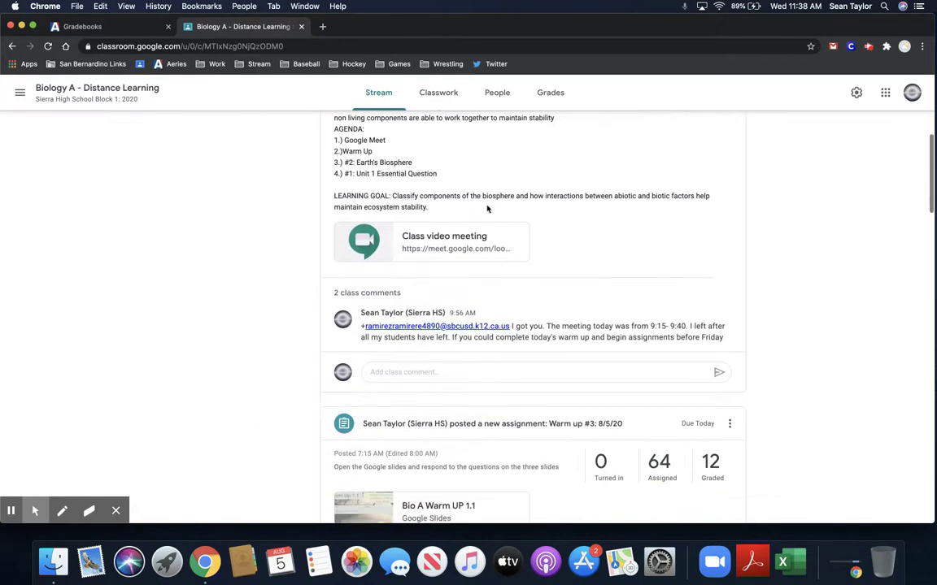
pyautogui.scroll(-2, 487, 209)
pyautogui.scroll(-1, 487, 209)
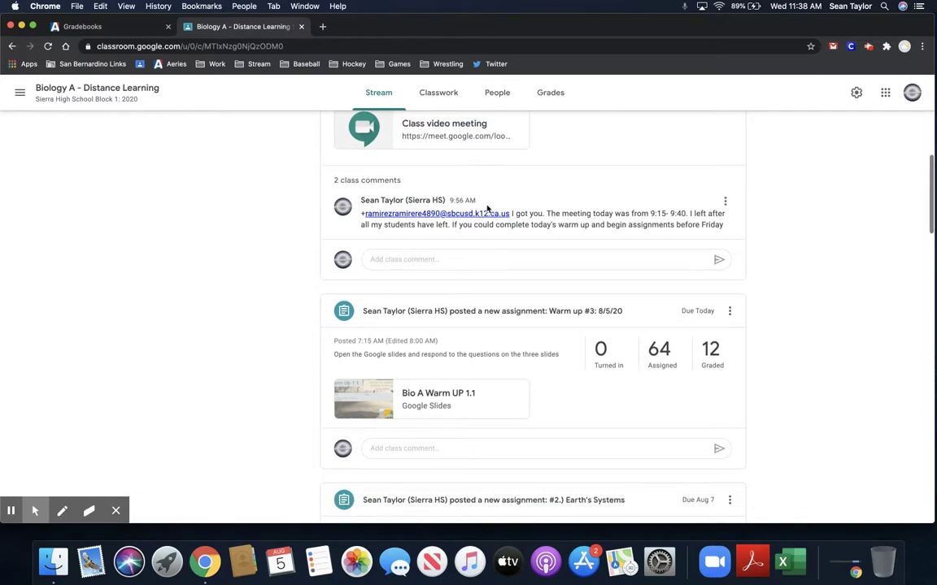
pyautogui.scroll(-2, 488, 210)
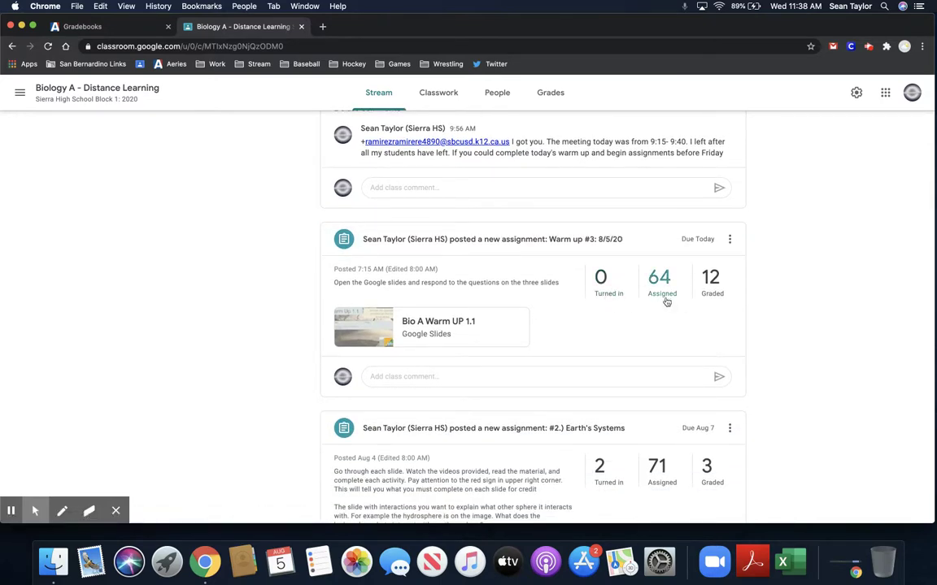
pyautogui.scroll(-5, 683, 315)
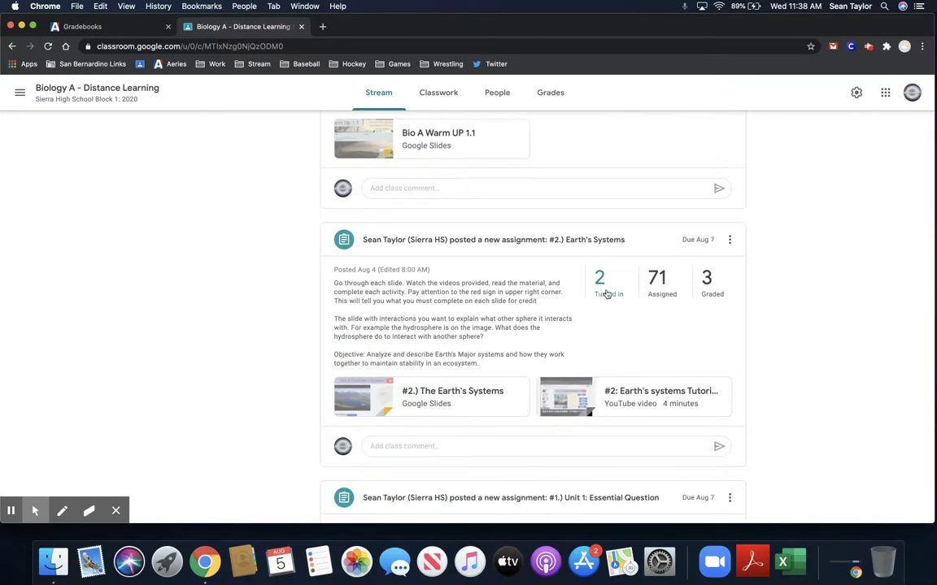
pyautogui.scroll(-5, 609, 315)
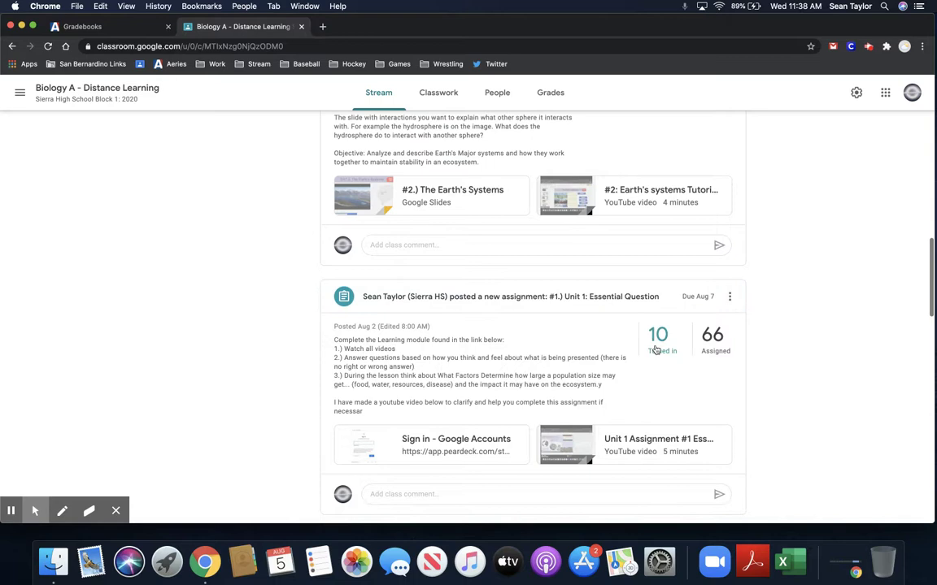
pyautogui.click(655, 349)
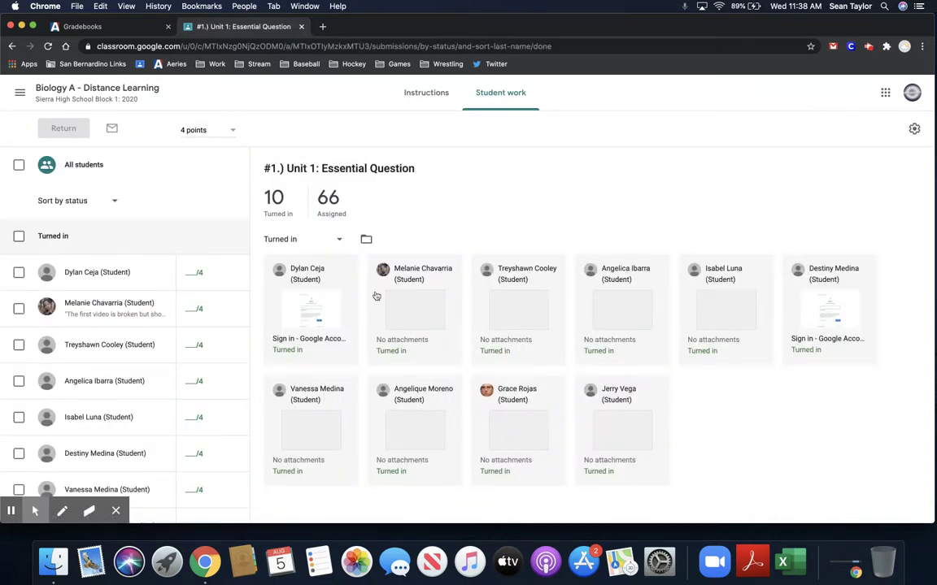
pyautogui.click(310, 310)
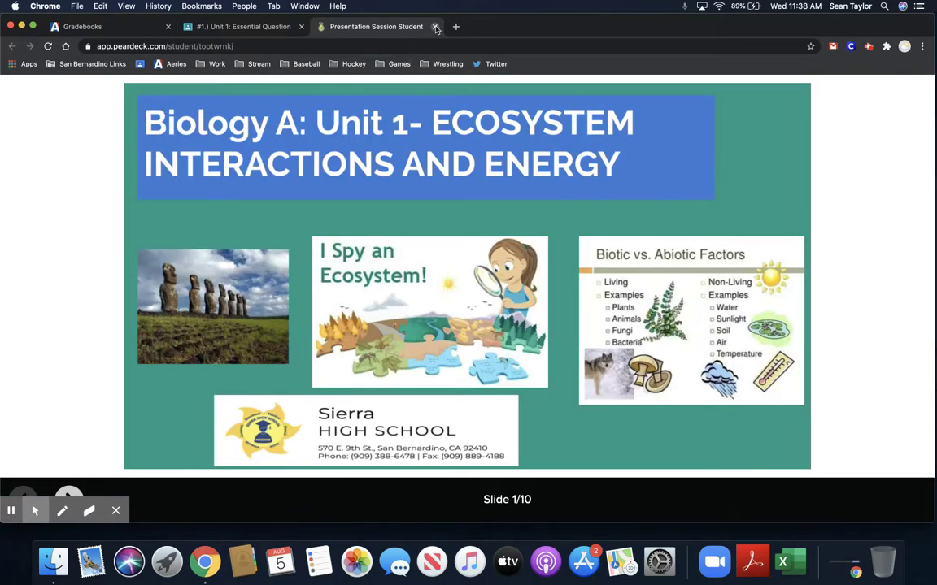
pyautogui.click(435, 27)
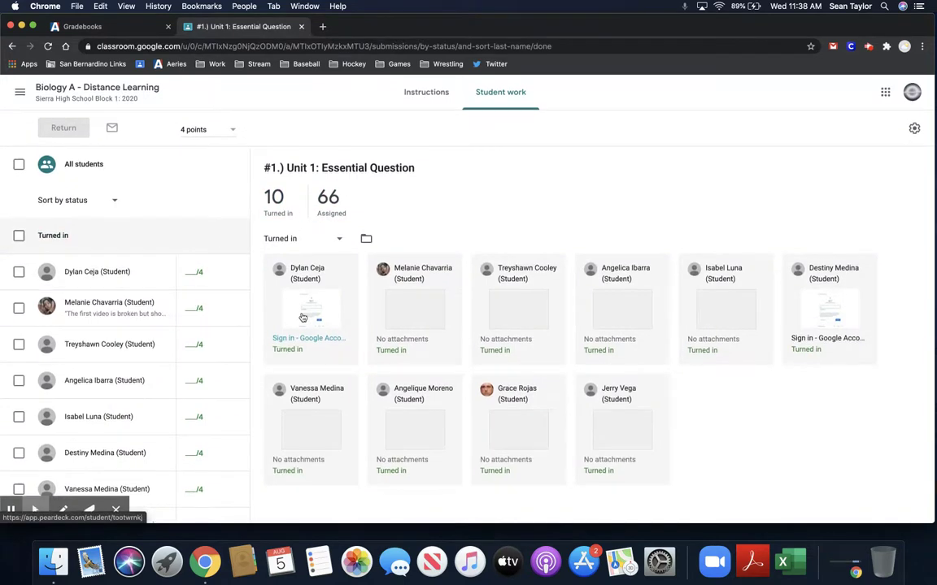
pyautogui.scroll(-5, 230, 349)
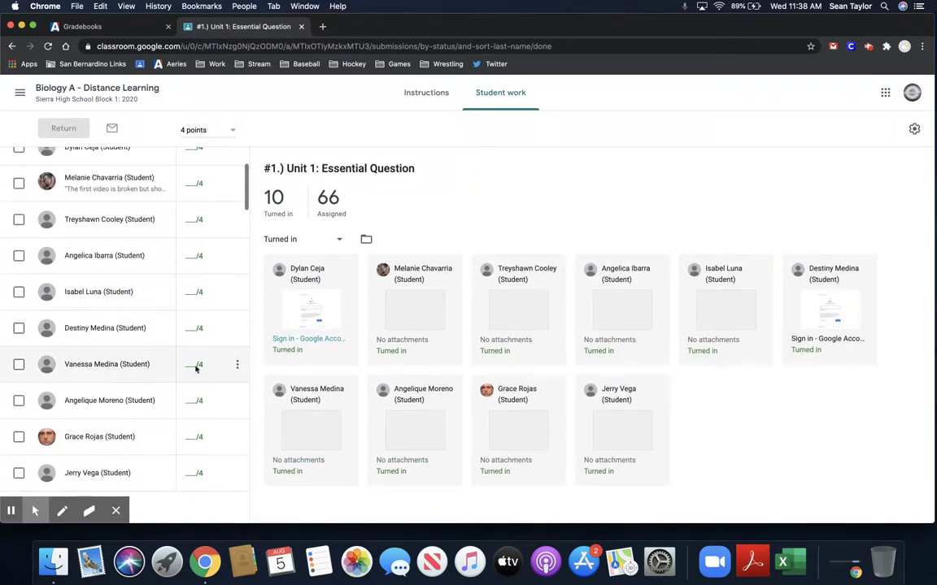
# Grade the first four turned-in Essential Question submissions 4/4.
pyautogui.click(192, 397)
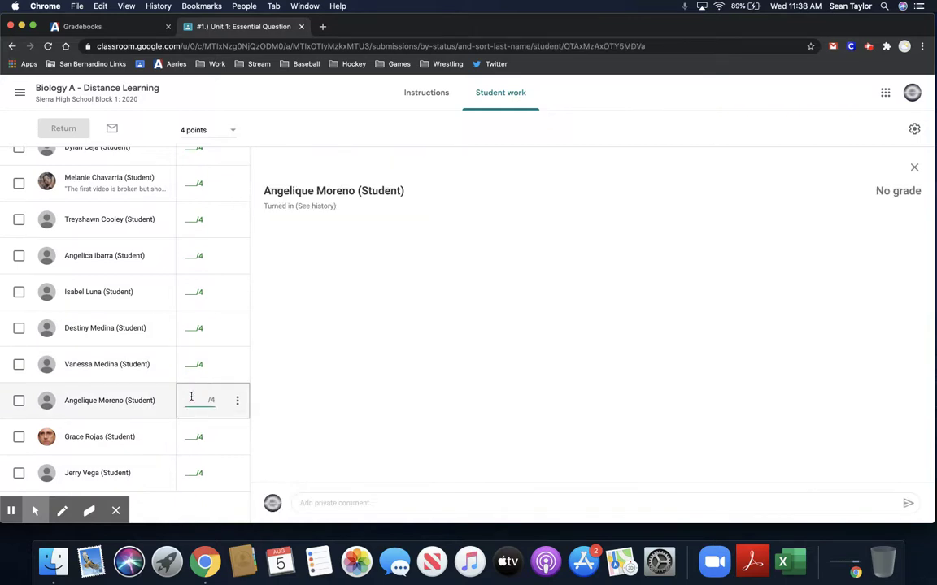
pyautogui.write('4')
pyautogui.scroll(2, 199, 215)
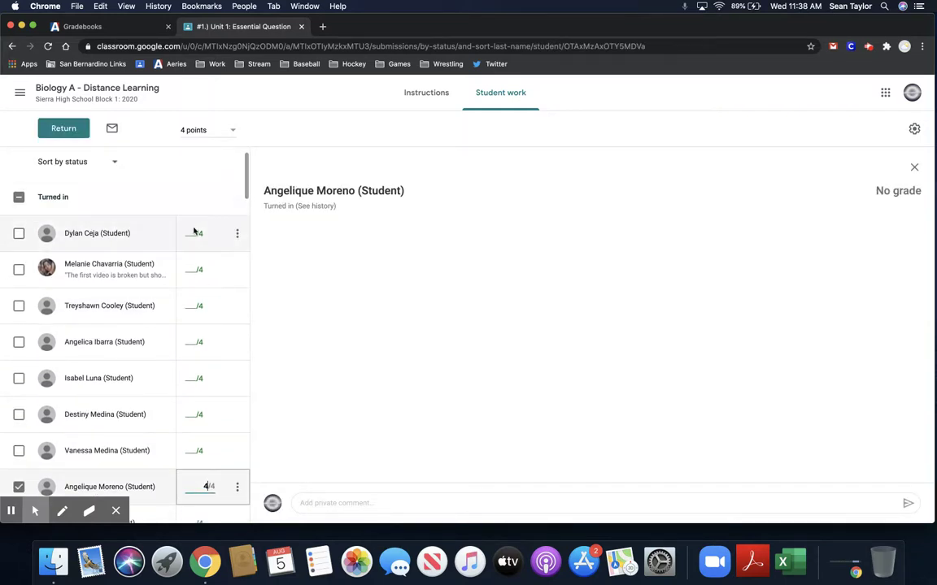
pyautogui.click(194, 232)
pyautogui.write('4')
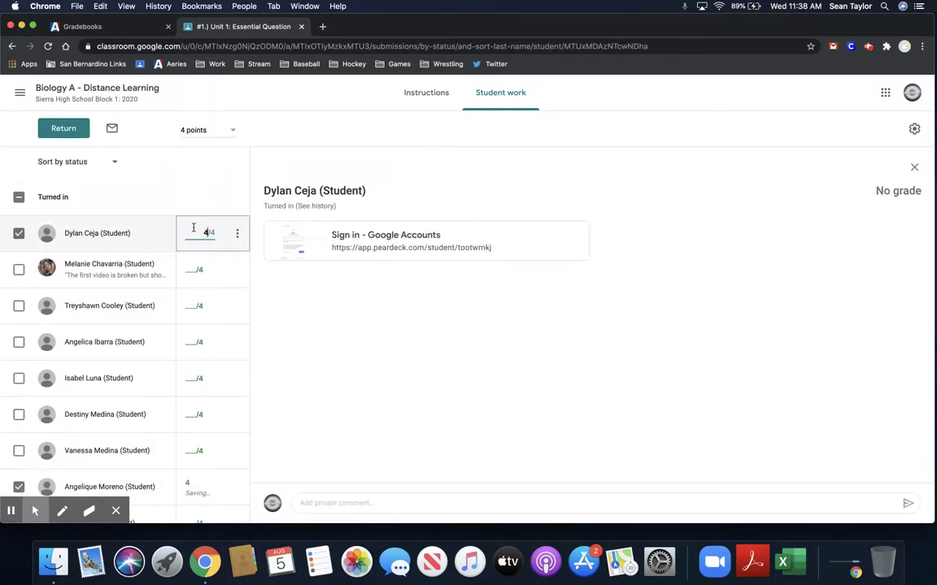
pyautogui.click(195, 269)
pyautogui.write('4')
pyautogui.click(190, 313)
pyautogui.write('4')
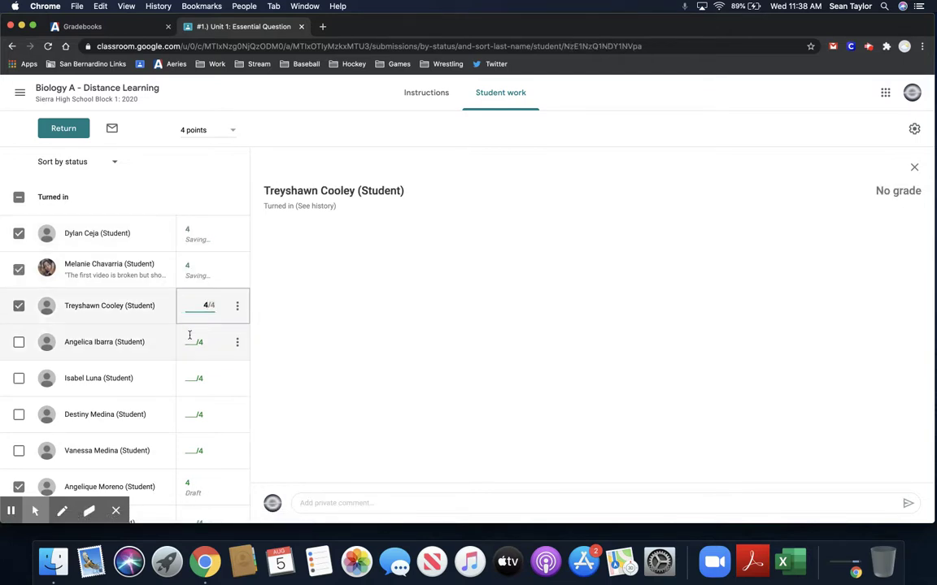
# Grade four more submissions 4/4 and return the eight graded submissions to the students.
pyautogui.click(192, 351)
pyautogui.write('4')
pyautogui.click(192, 381)
pyautogui.write('4')
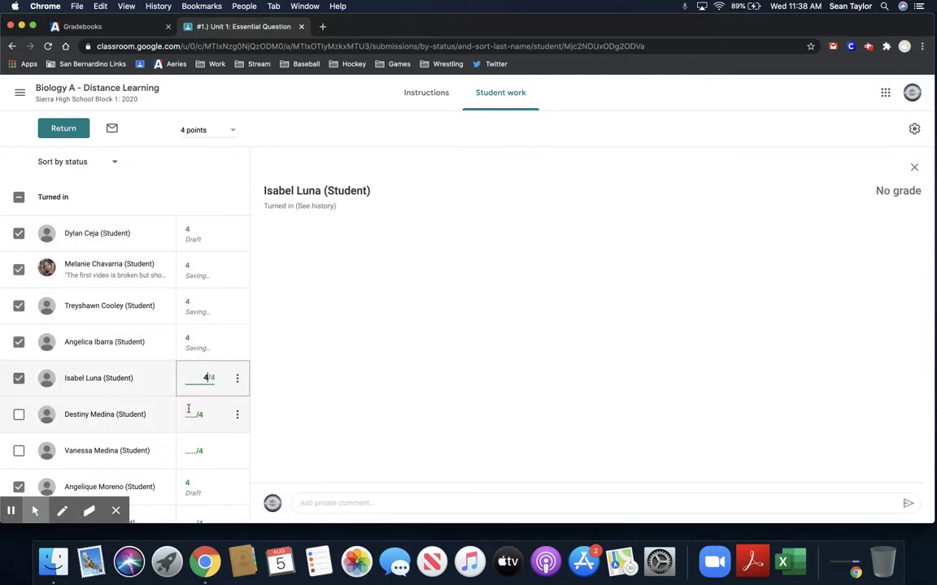
pyautogui.click(192, 412)
pyautogui.write('4')
pyautogui.click(192, 449)
pyautogui.write('4')
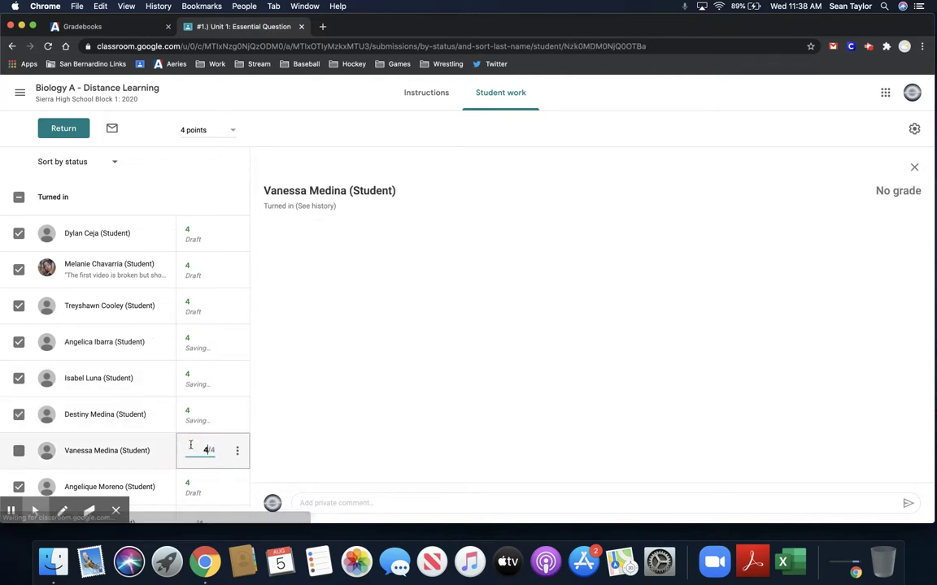
pyautogui.click(68, 133)
pyautogui.click(565, 462)
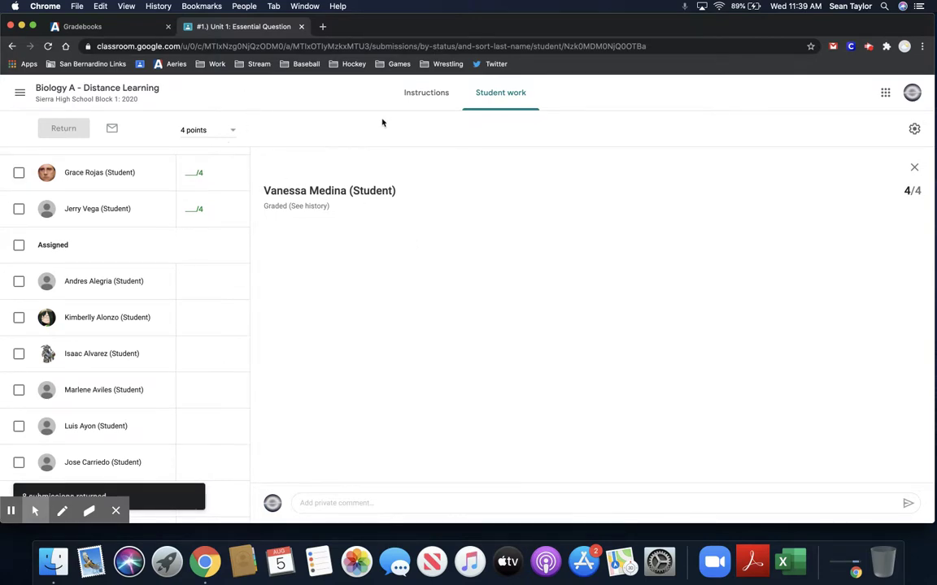
# In Aeries, open Biology A Block 1 scores by assignment and start a new assignment.
pyautogui.click(134, 31)
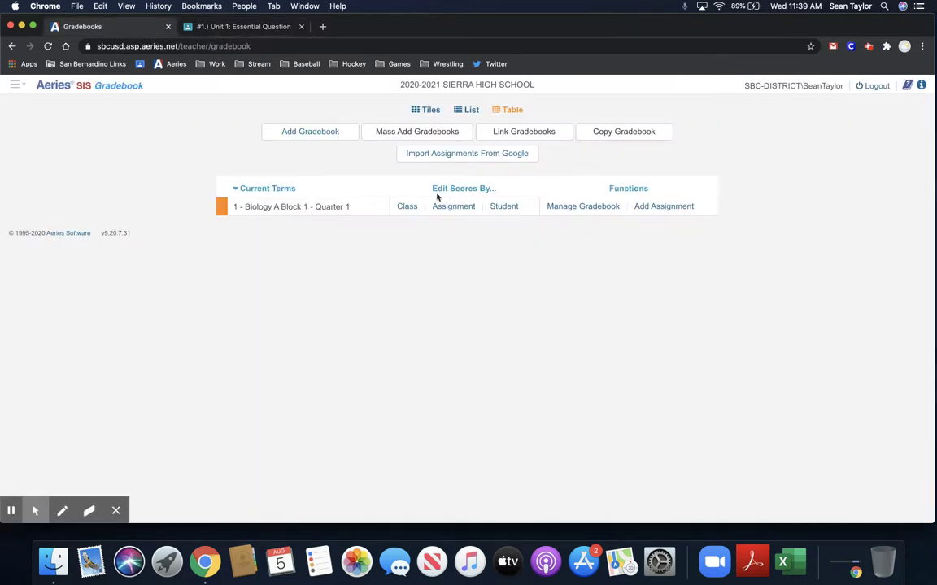
pyautogui.click(453, 210)
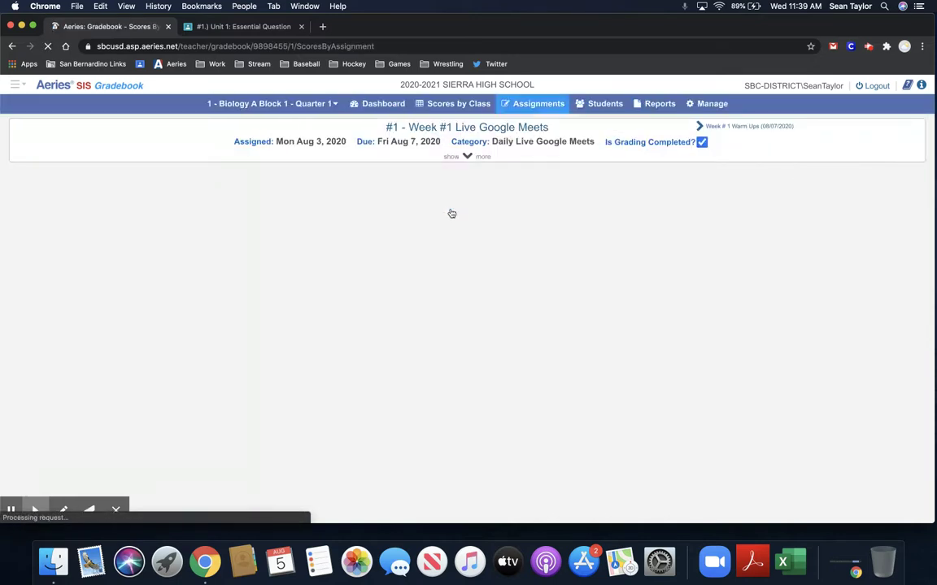
pyautogui.moveTo(479, 103)
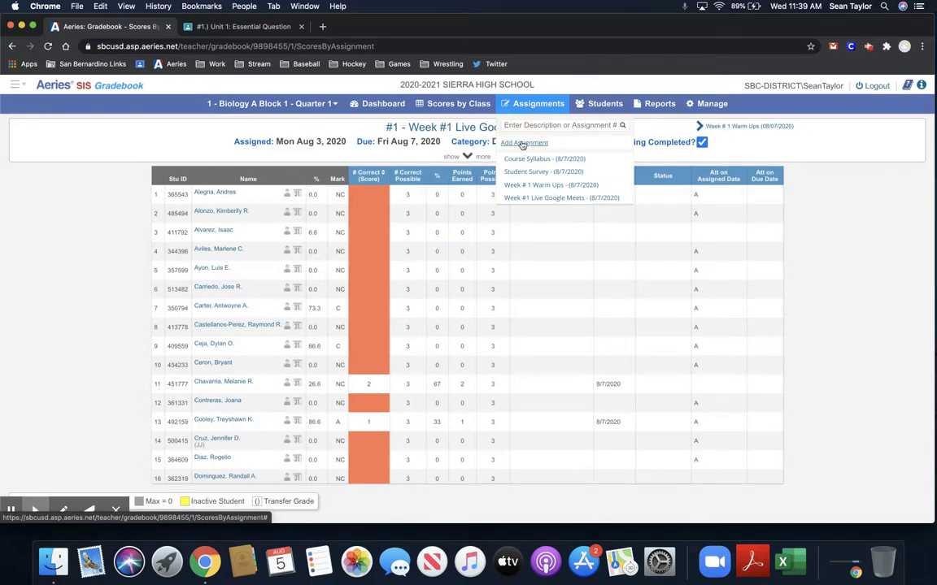
pyautogui.click(522, 143)
# Create '#1 Essential Question 1' under Assignments, due 08/07/2020, worth 4 points, and save it.
pyautogui.click(390, 182)
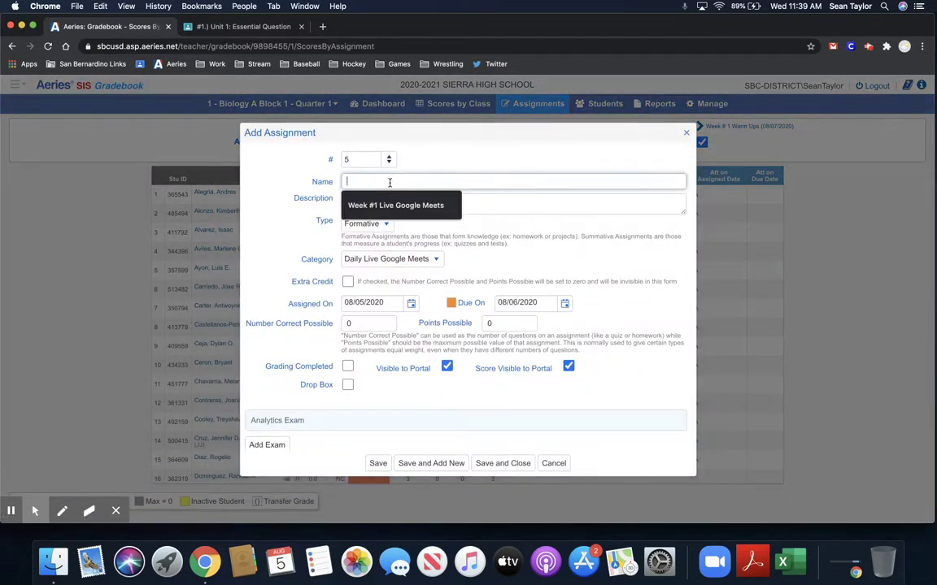
pyautogui.write('#')
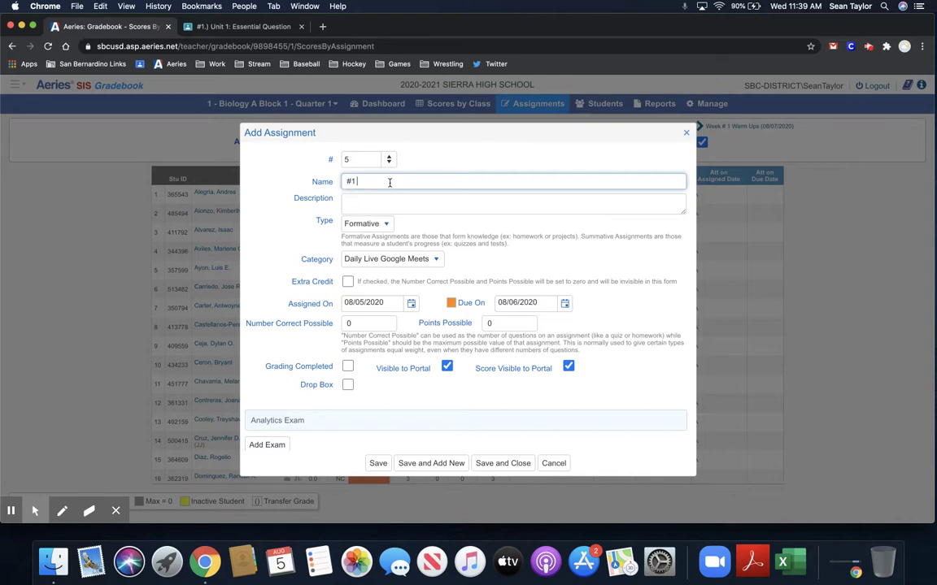
pyautogui.write('1 Essential Question 1')
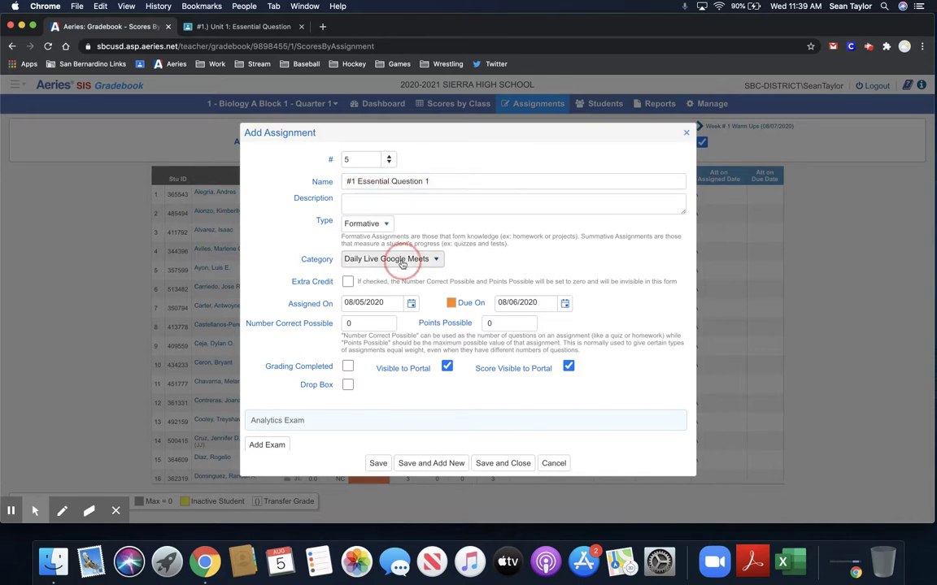
pyautogui.click(396, 258)
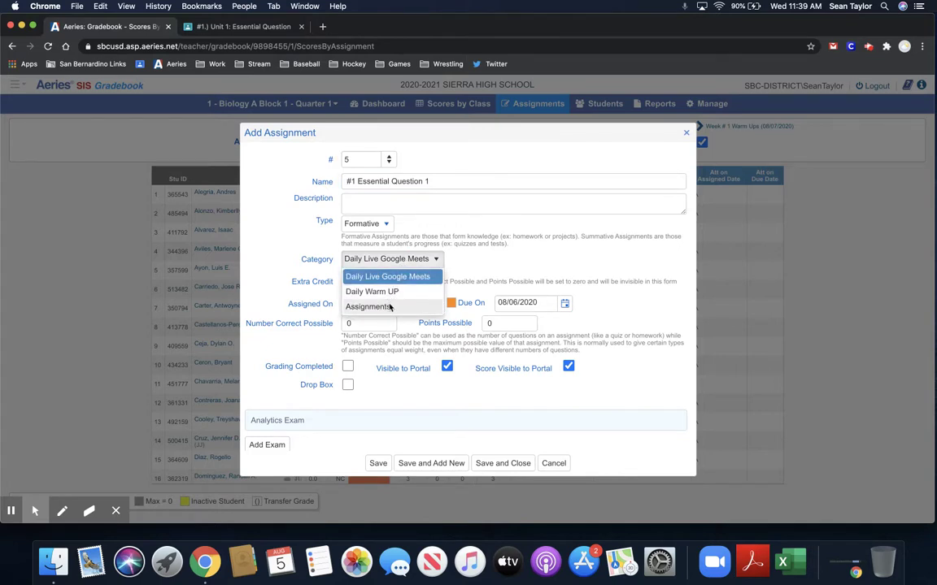
pyautogui.click(390, 307)
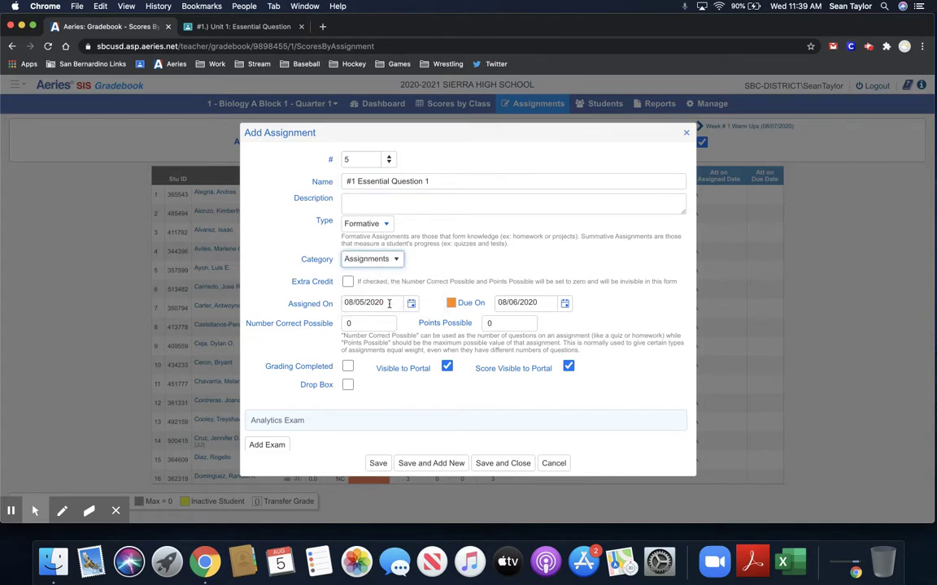
pyautogui.click(510, 304)
pyautogui.write('08/')
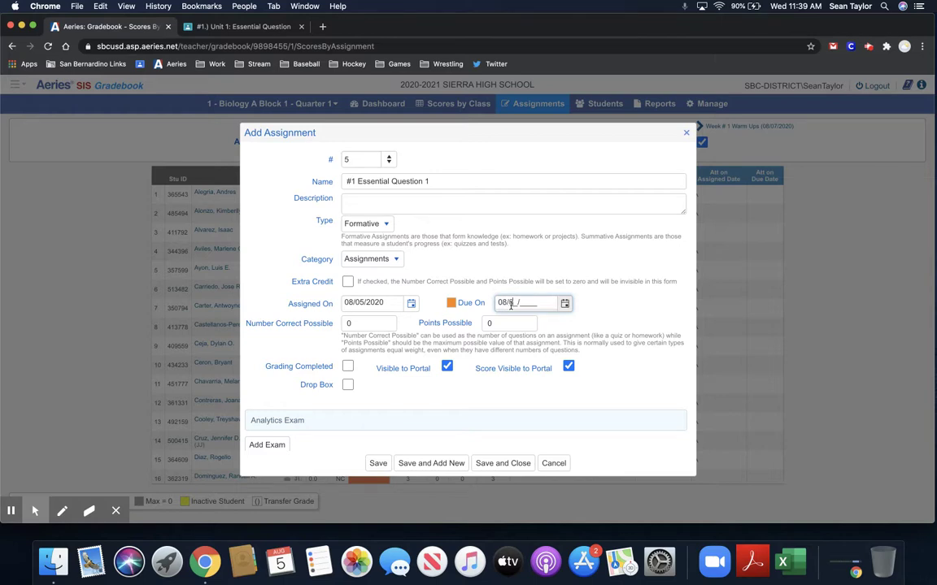
pyautogui.write('07/2020')
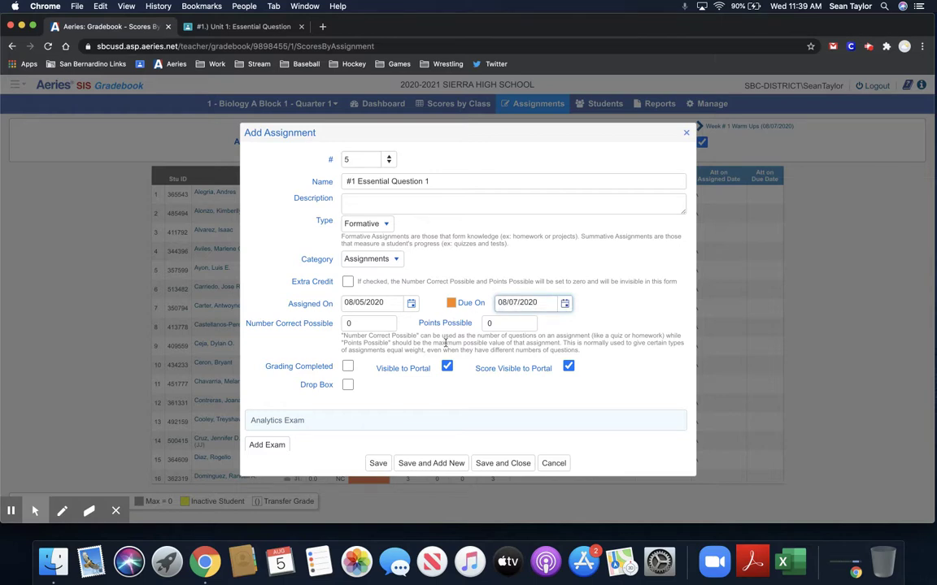
pyautogui.click(382, 323)
pyautogui.write('4')
pyautogui.press('Tab')
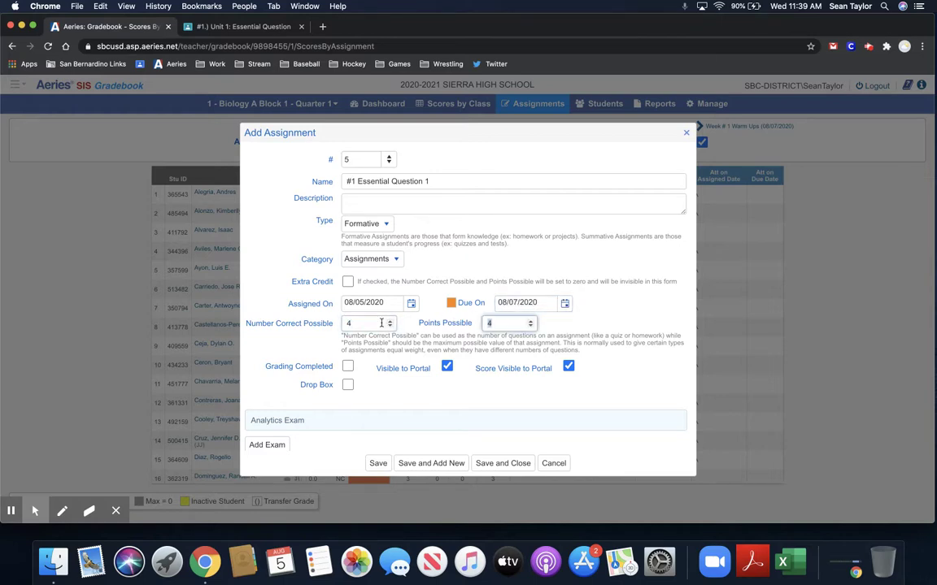
pyautogui.click(491, 466)
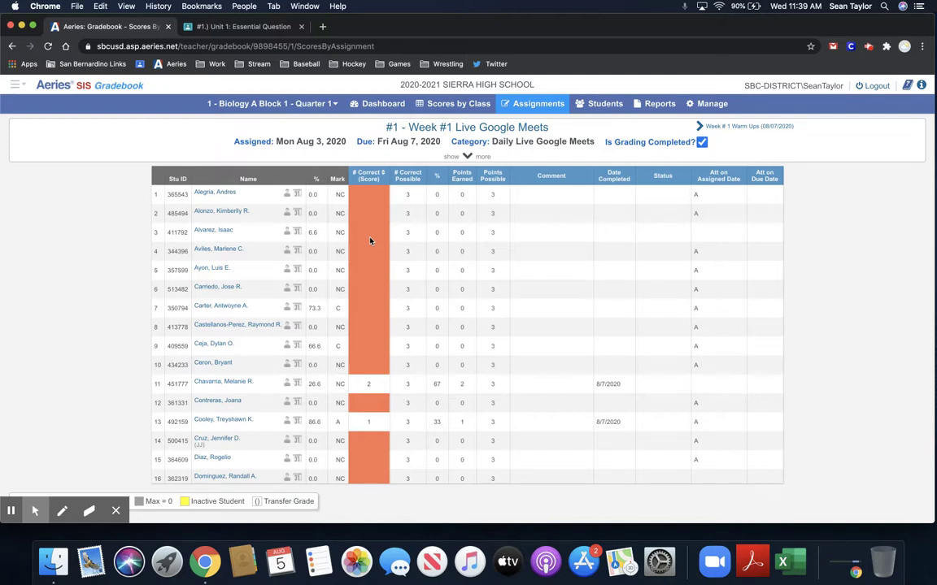
# Open the #1 Essential Question 1 scores page and expand its extra details and options.
pyautogui.click(524, 105)
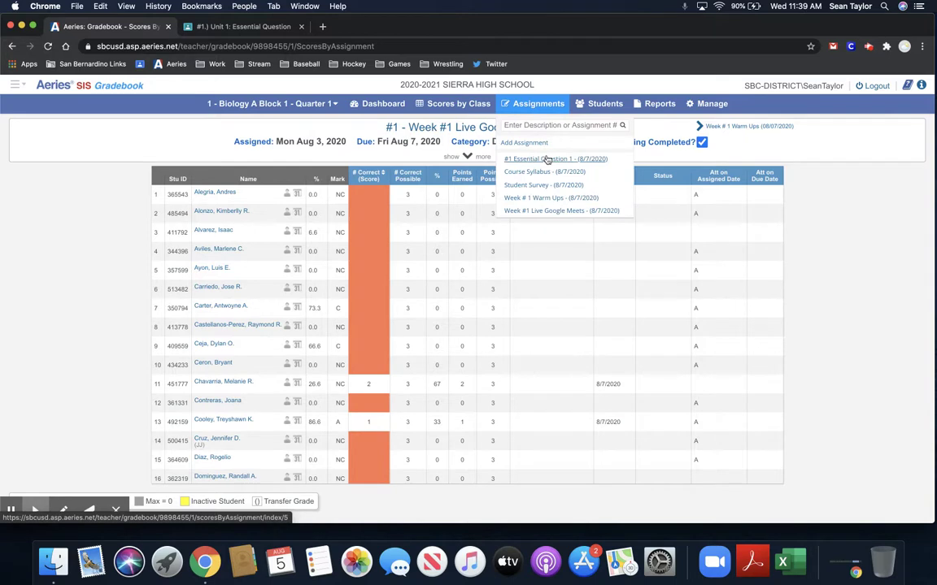
pyautogui.click(544, 159)
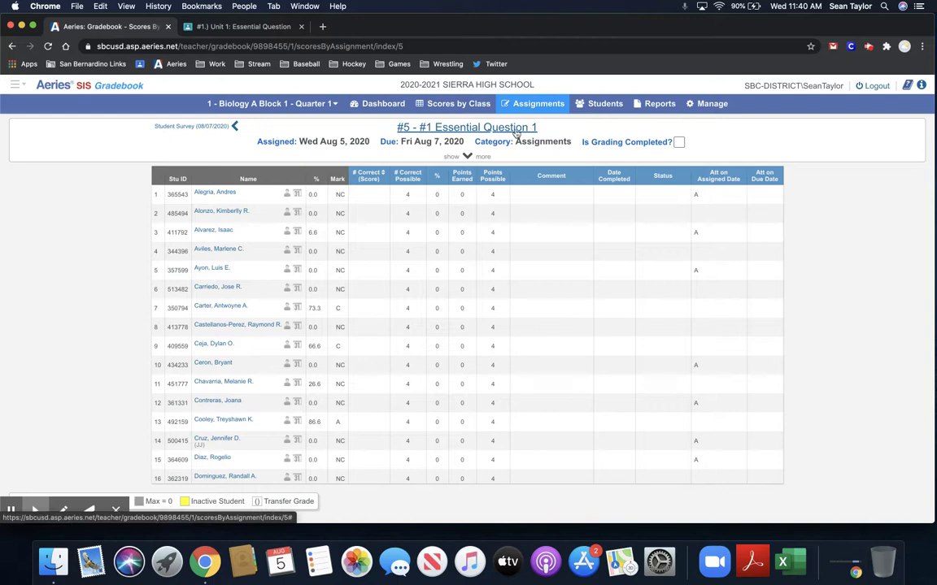
pyautogui.click(470, 156)
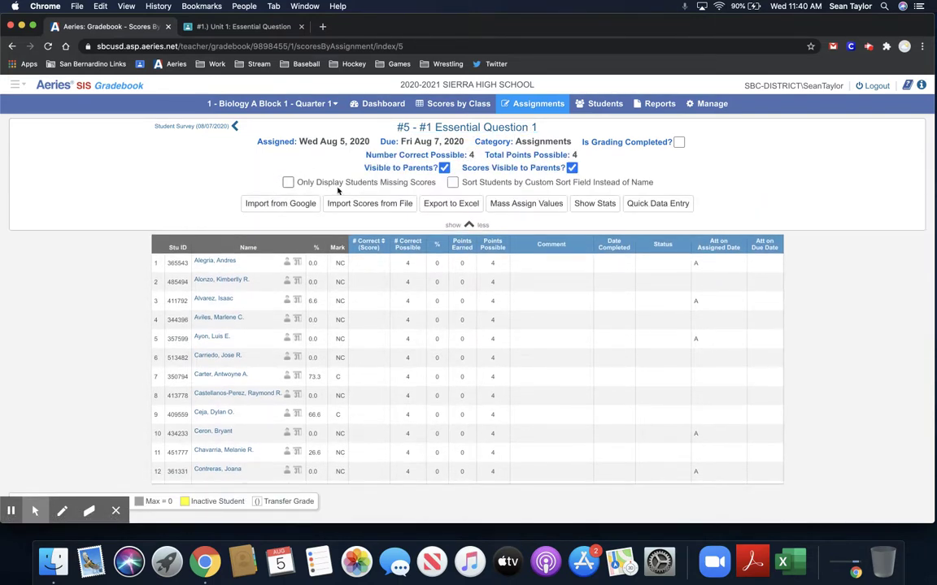
# Import from Google the #1.) Unit 1: Essential Question assignment from Biology A - Distance Learning.
pyautogui.click(288, 204)
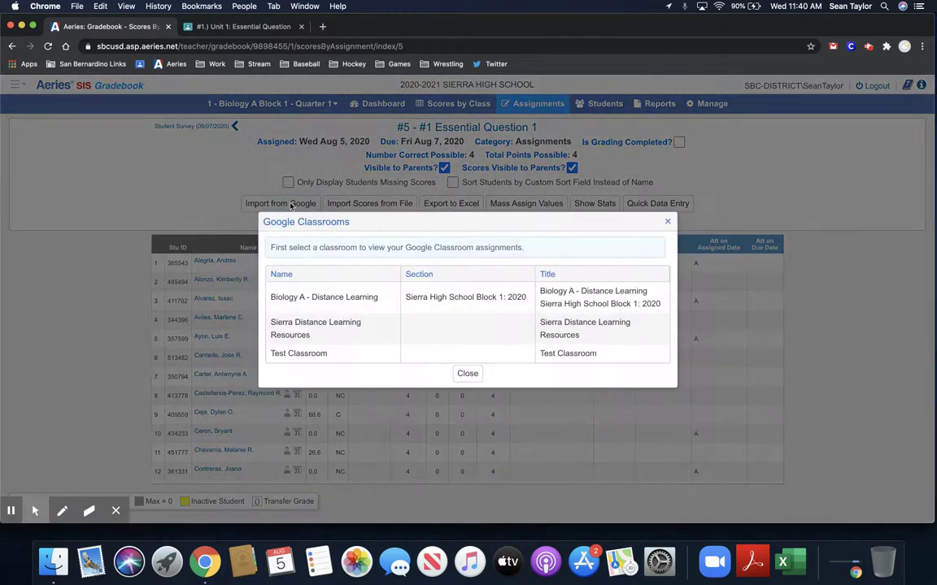
pyautogui.click(320, 296)
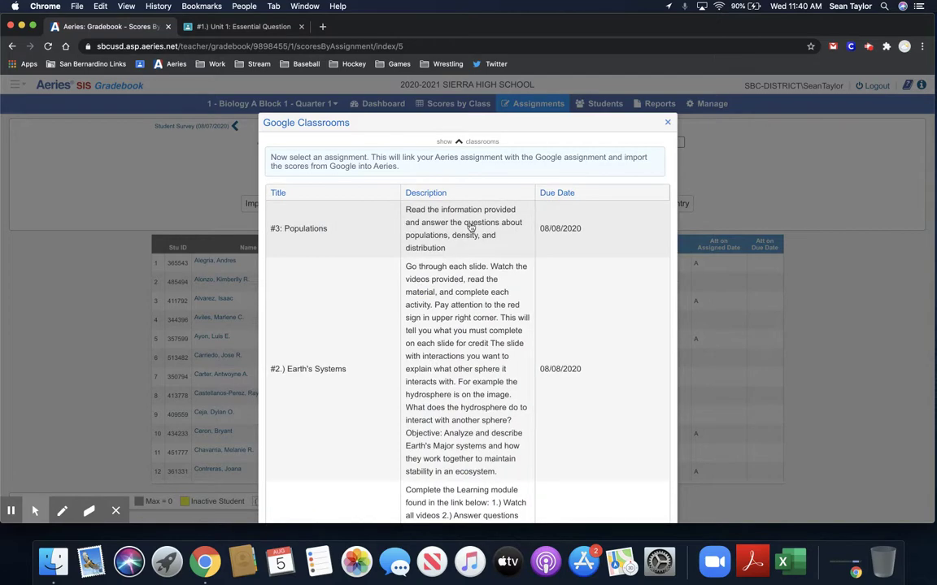
pyautogui.scroll(-2, 413, 206)
pyautogui.scroll(-5, 415, 206)
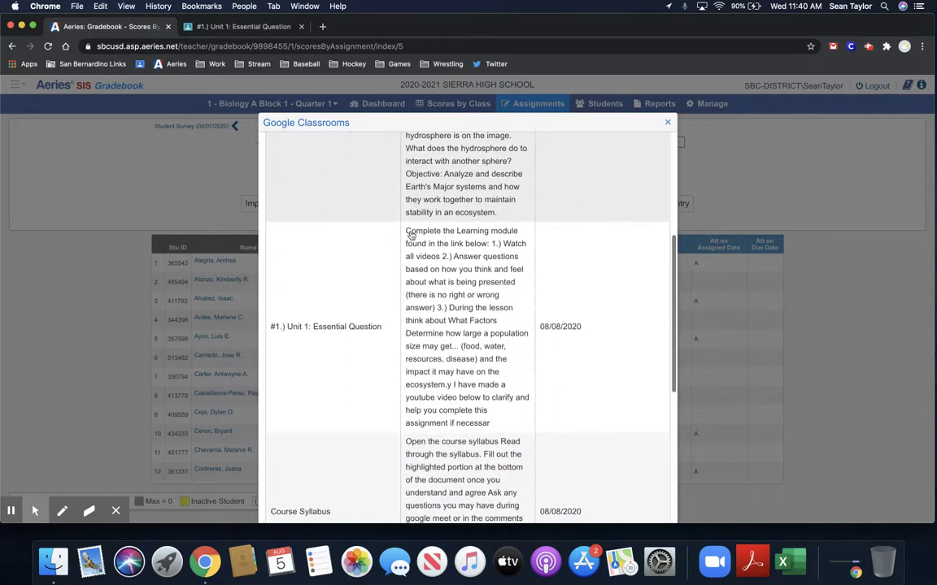
pyautogui.scroll(-2, 379, 322)
pyautogui.scroll(7, 379, 322)
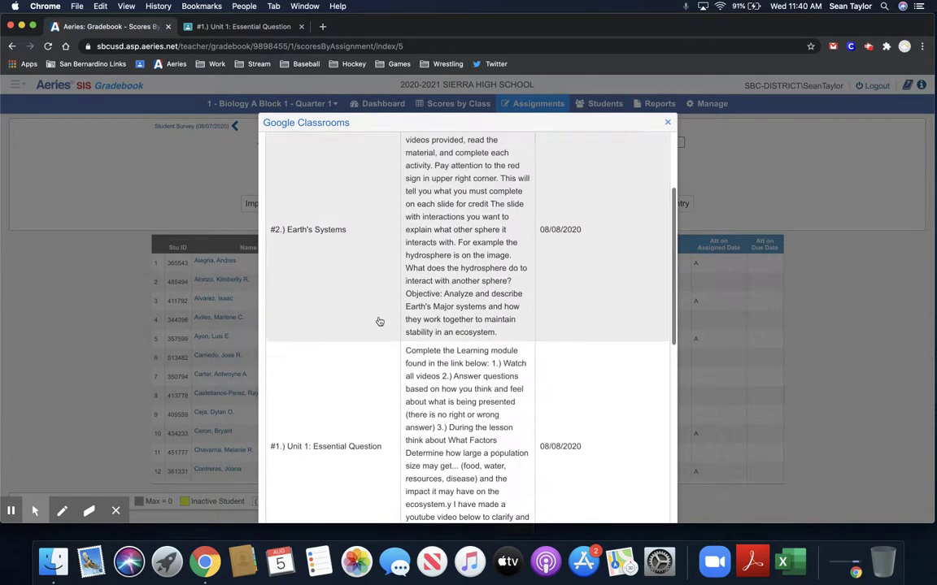
pyautogui.scroll(-2, 379, 322)
pyautogui.scroll(-2, 367, 340)
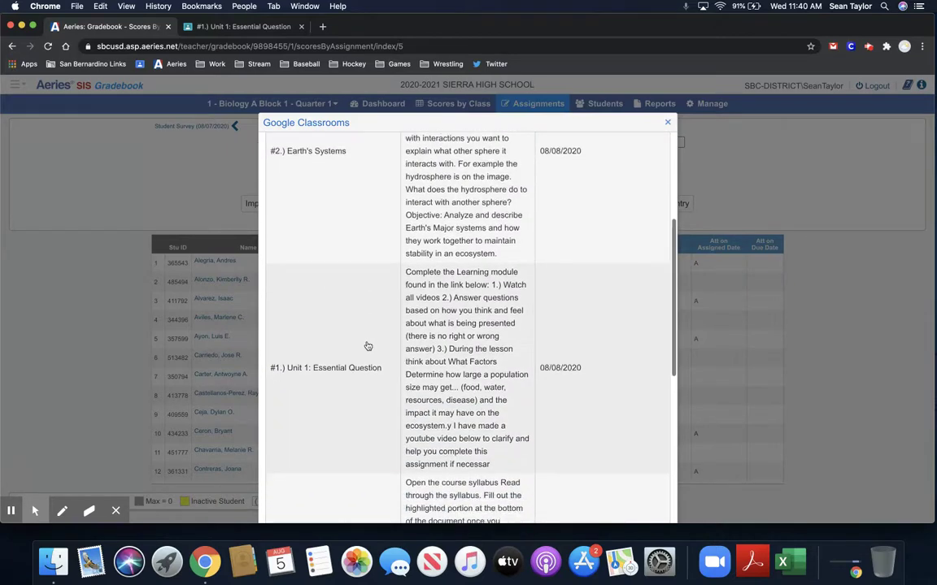
pyautogui.scroll(6, 368, 331)
pyautogui.scroll(-1, 334, 259)
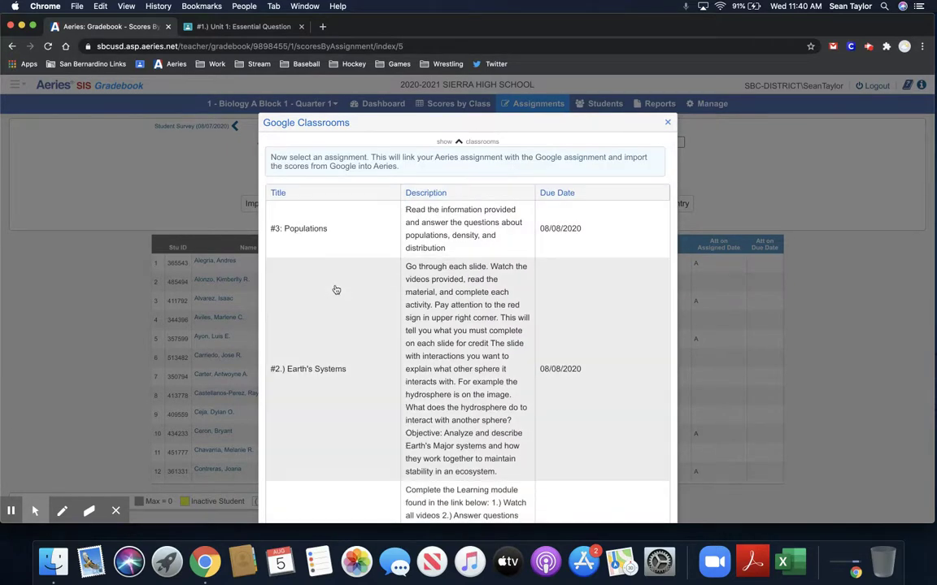
pyautogui.scroll(-4, 330, 293)
pyautogui.click(345, 289)
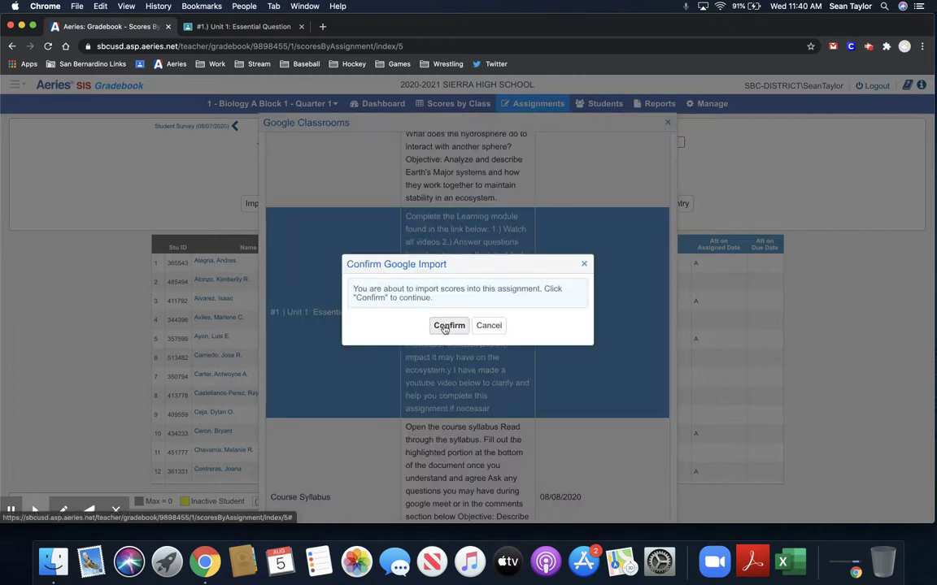
pyautogui.click(446, 326)
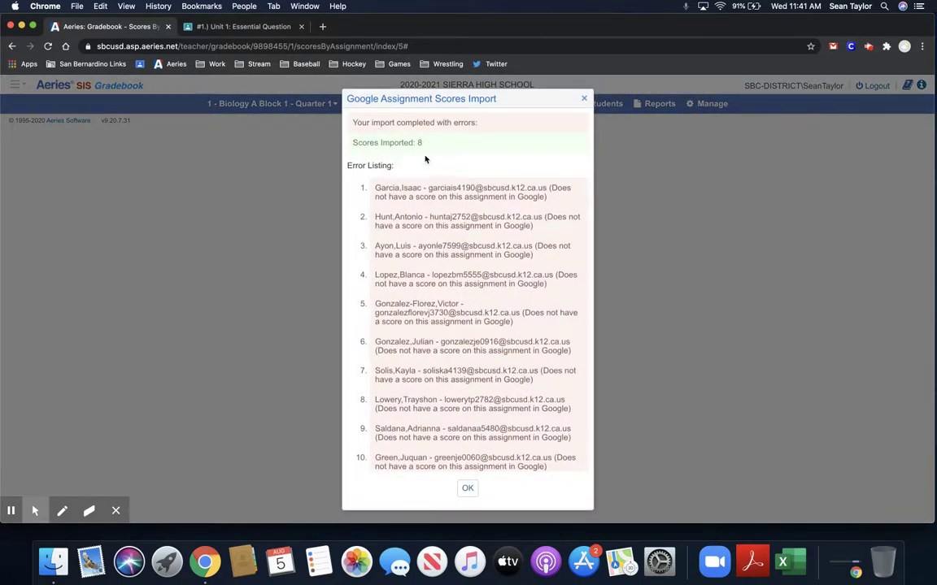
# Review the import error listing of students without Google scores, then close the results summary.
pyautogui.scroll(-3, 431, 299)
pyautogui.scroll(2, 432, 300)
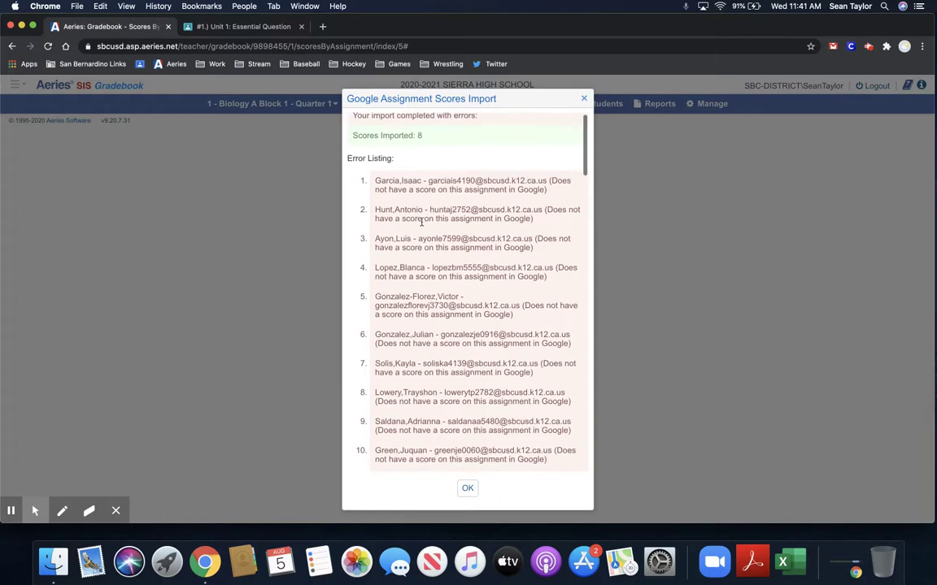
pyautogui.scroll(-15, 422, 222)
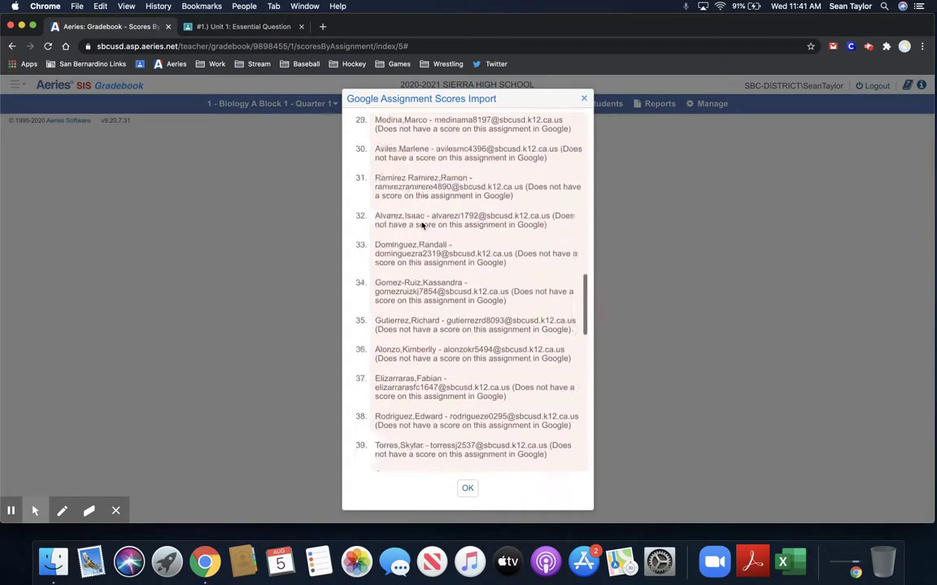
pyautogui.scroll(-15, 423, 226)
pyautogui.scroll(20, 422, 225)
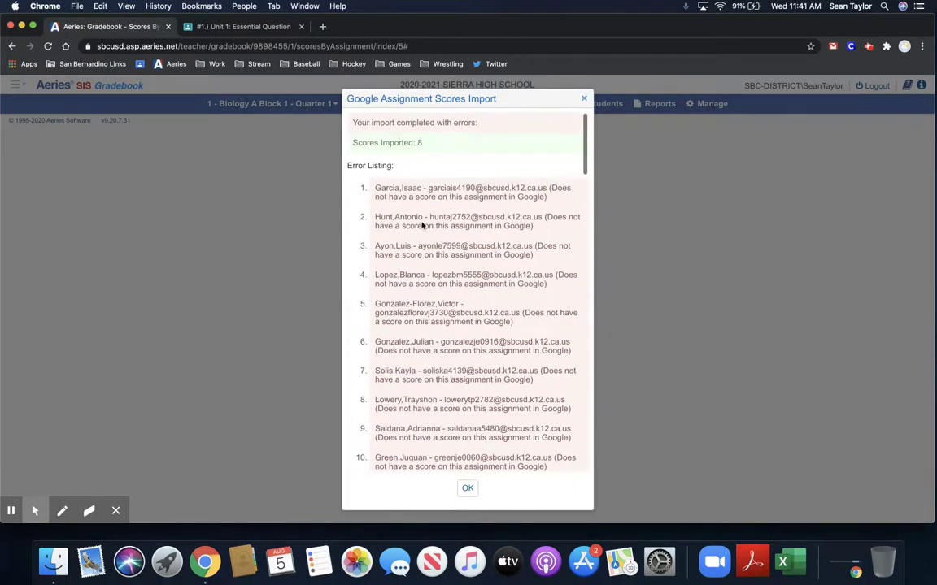
pyautogui.scroll(-20, 422, 226)
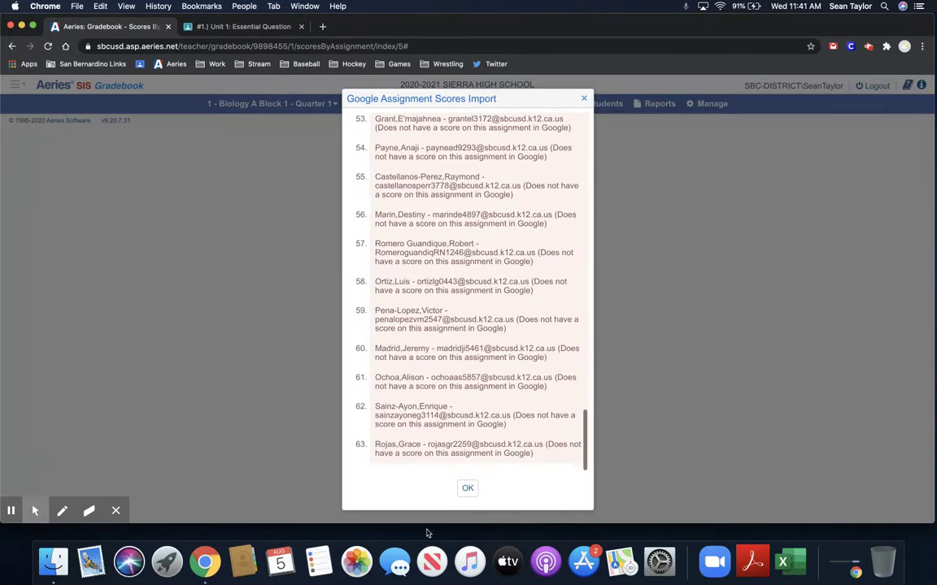
pyautogui.click(469, 489)
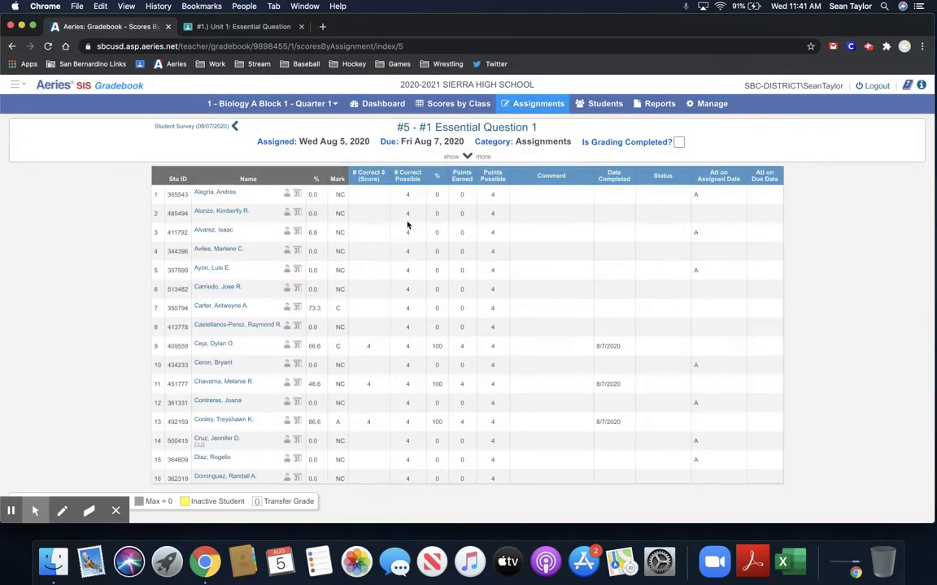
# Scroll the score table to check the imported 4/4 scores.
pyautogui.scroll(-5, 408, 226)
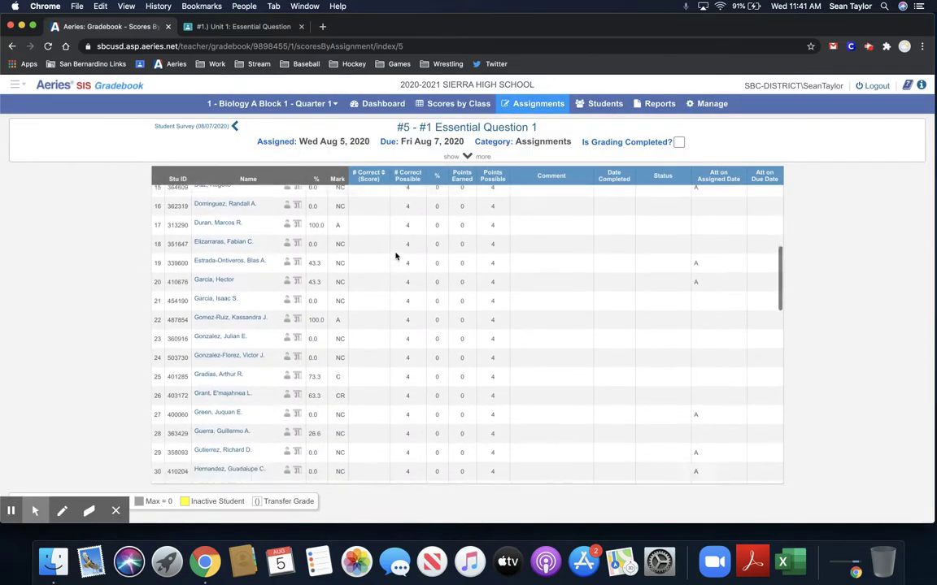
pyautogui.scroll(5, 395, 257)
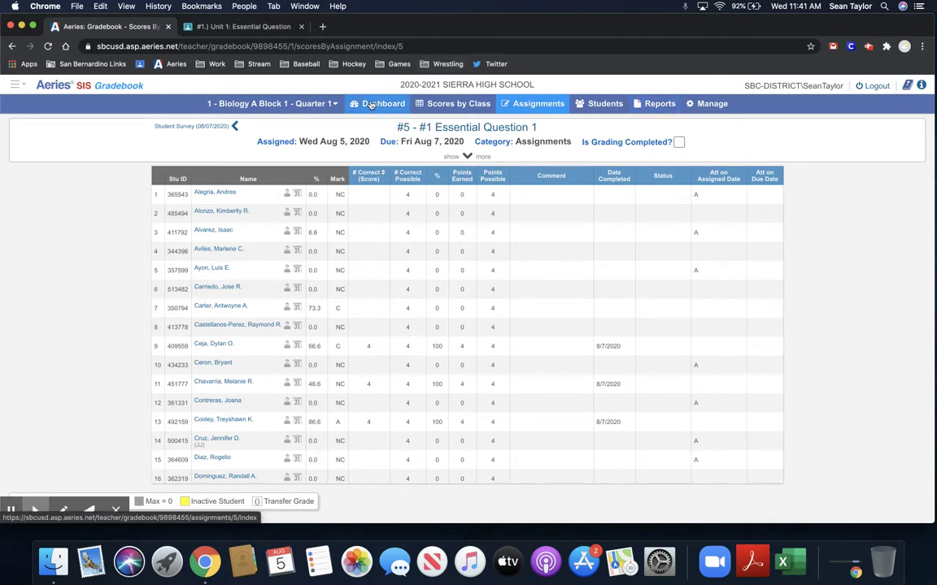
# Go to the Gradebooks dashboard and open the Import Assignments From Google page.
pyautogui.click(333, 98)
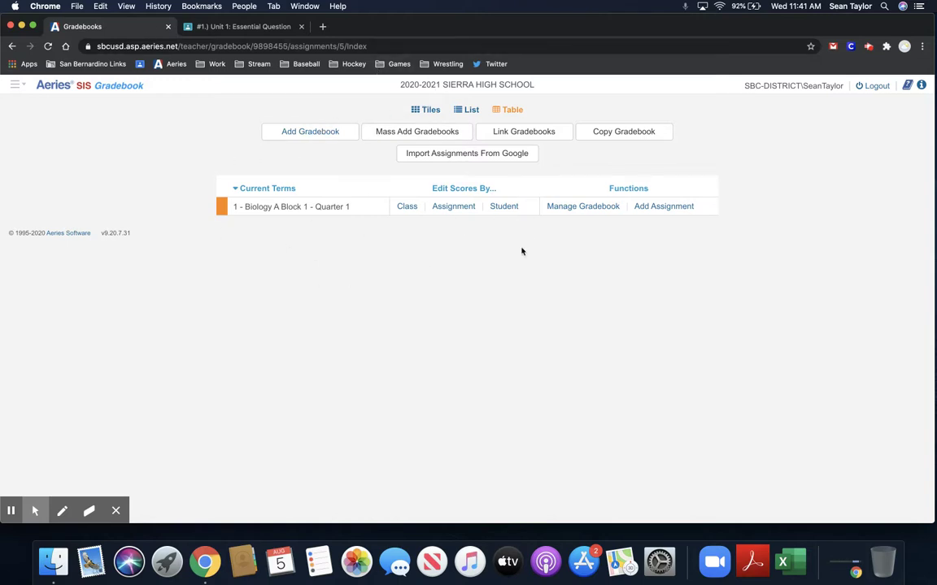
pyautogui.click(466, 154)
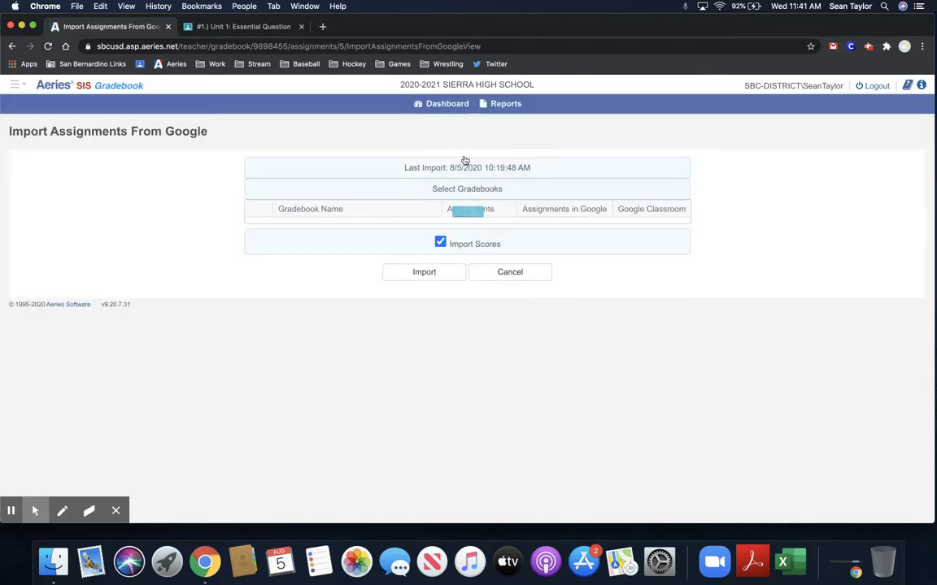